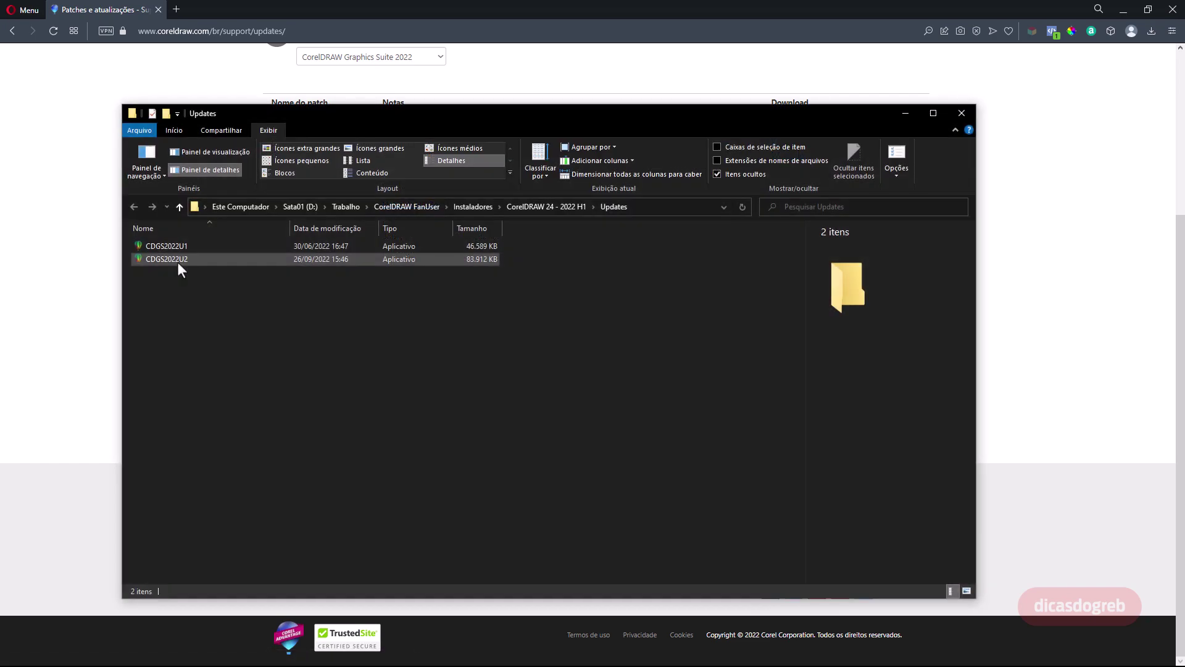
Install the September 2022 CorelDRAW Graphics Suite update from CDGS2022U2 and finish setup with the computer restart postponed.
mouse_move(179, 266)
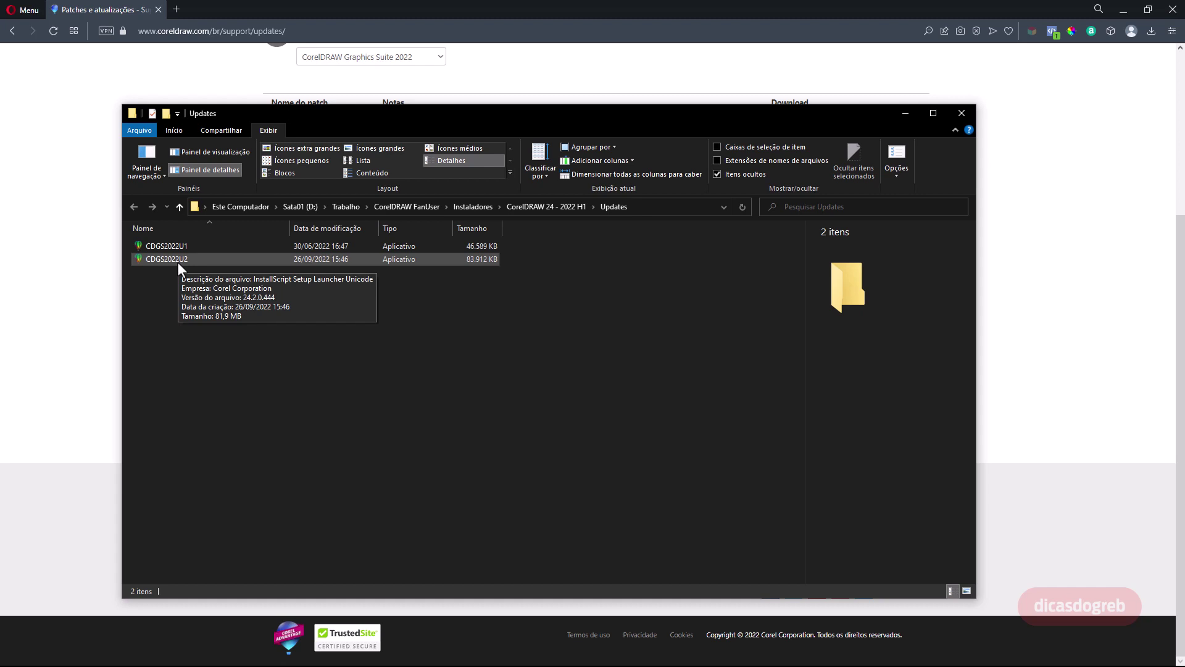
double_click(178, 262)
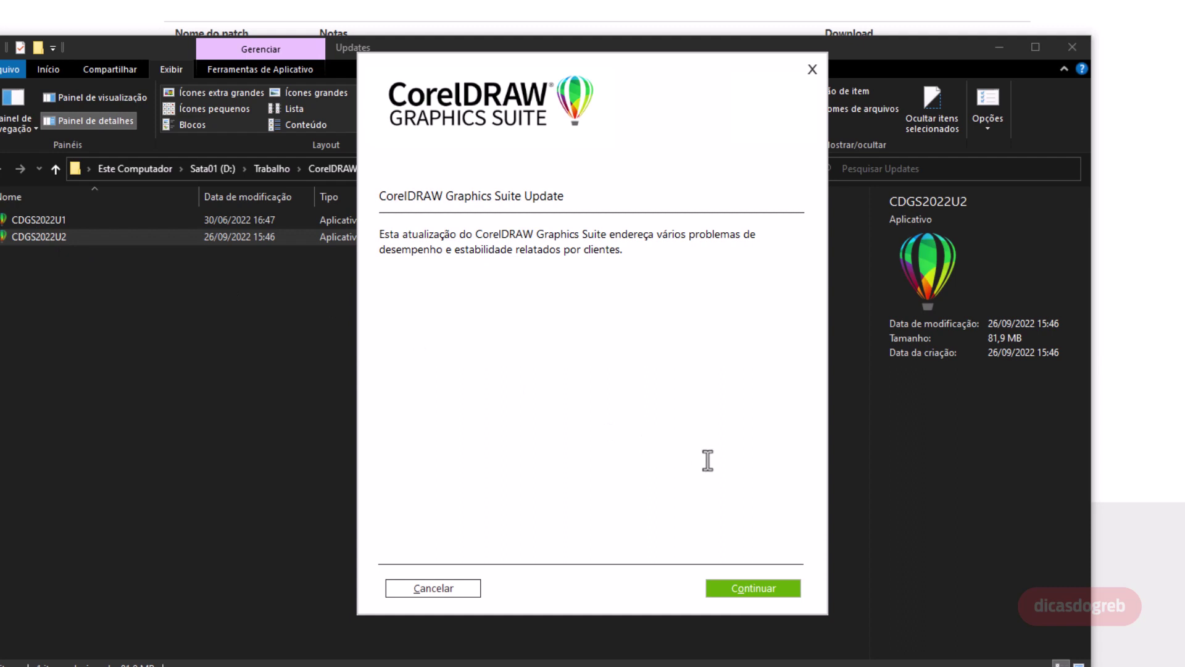
click(750, 589)
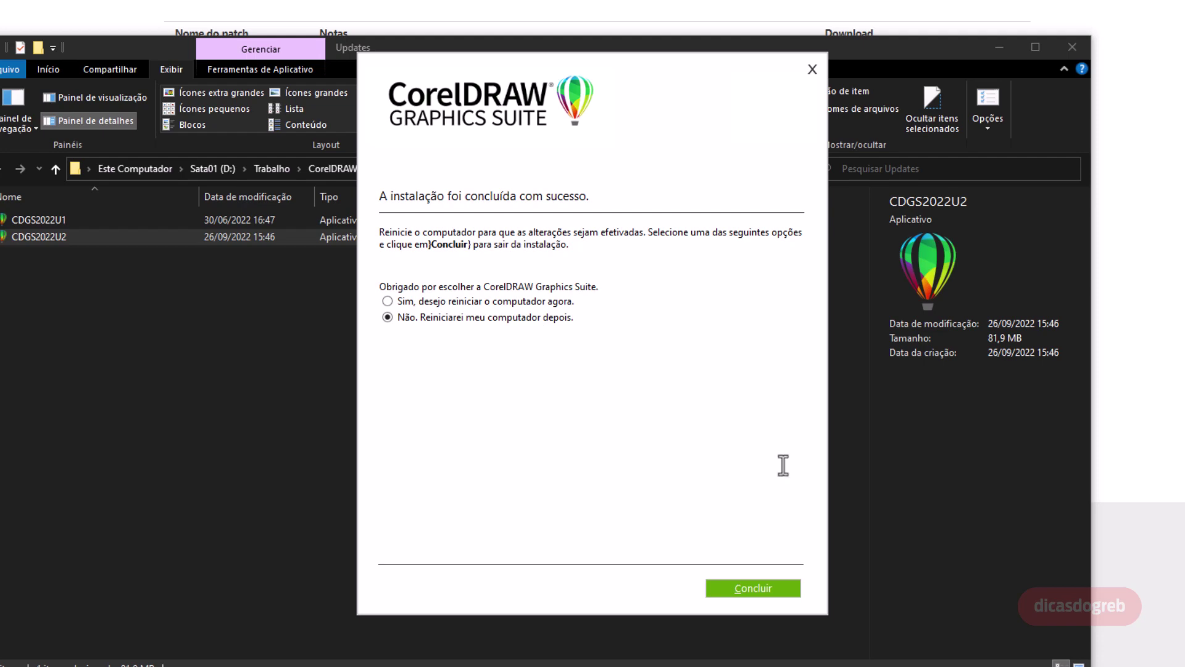
click(753, 589)
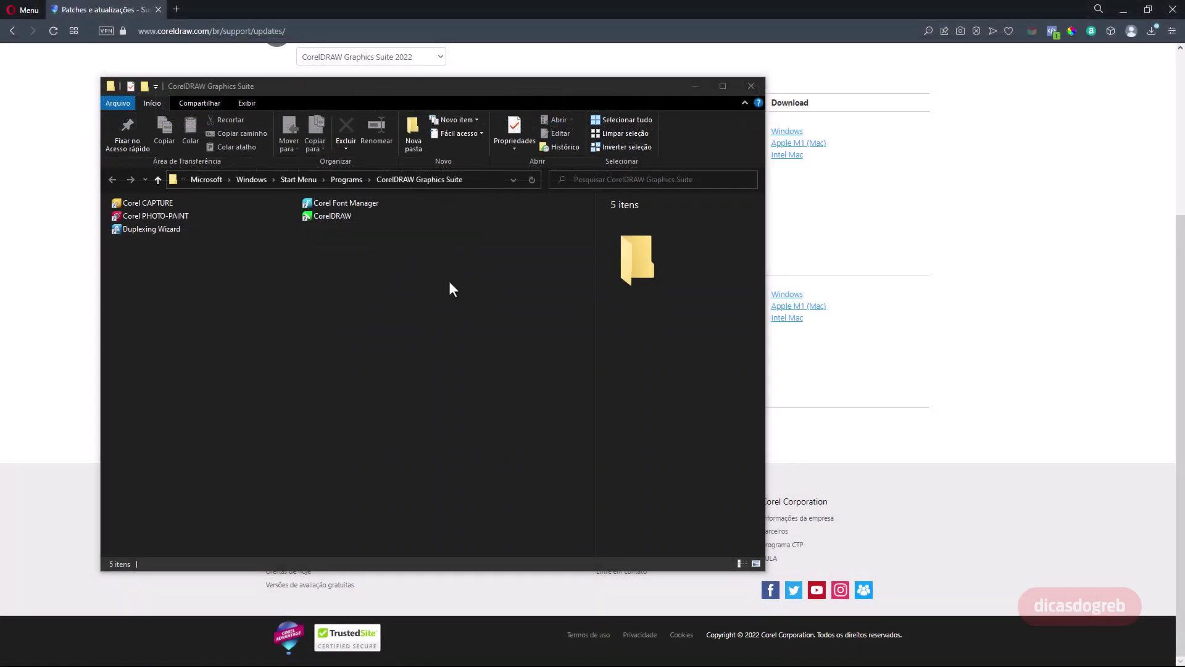
Open the release notes of the September 2022 update in the browser and examine the new features and the performance and stability fixes.
click(397, 10)
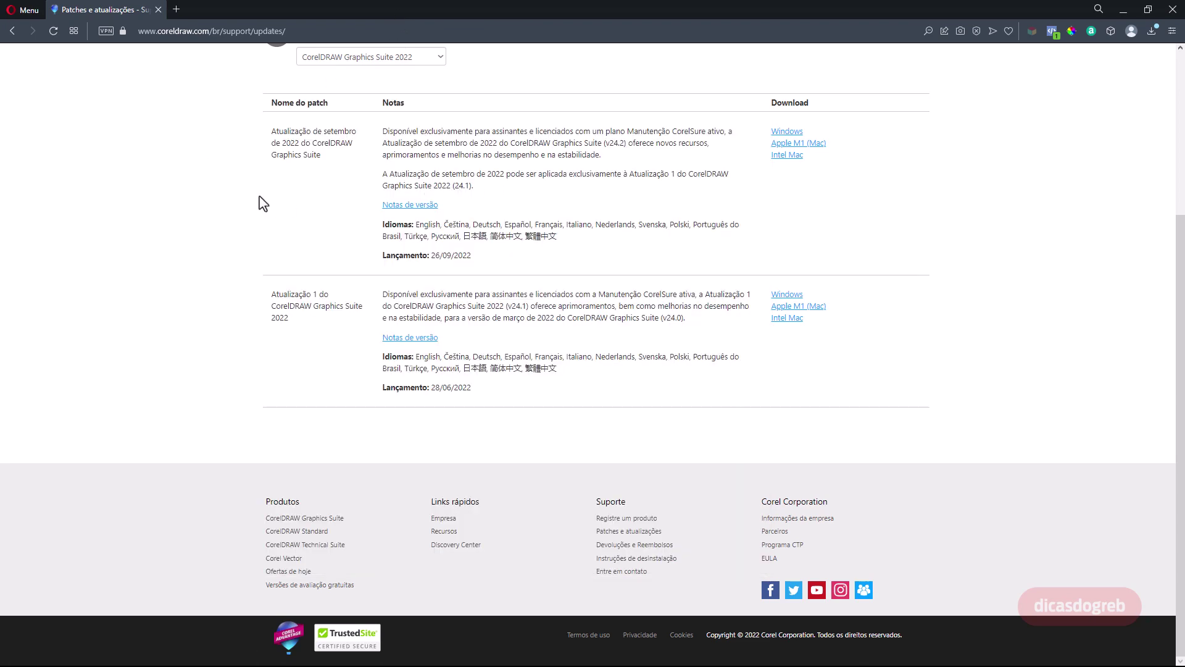
click(409, 205)
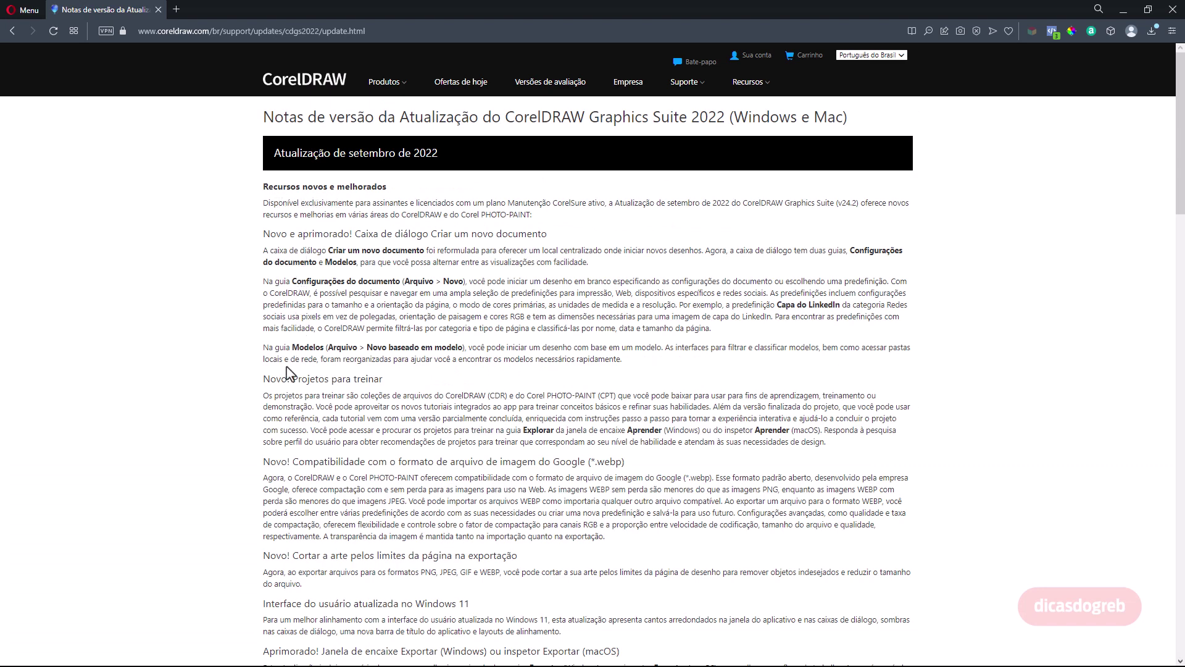
scroll(286, 371, down, 9)
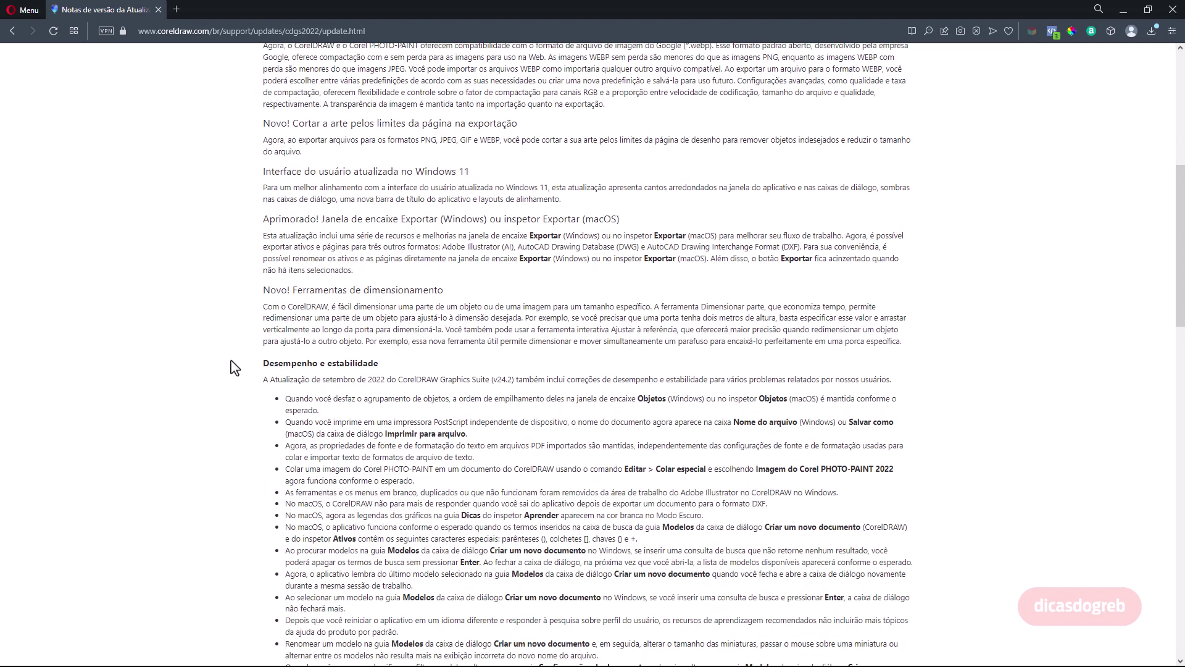
scroll(213, 371, down, 1)
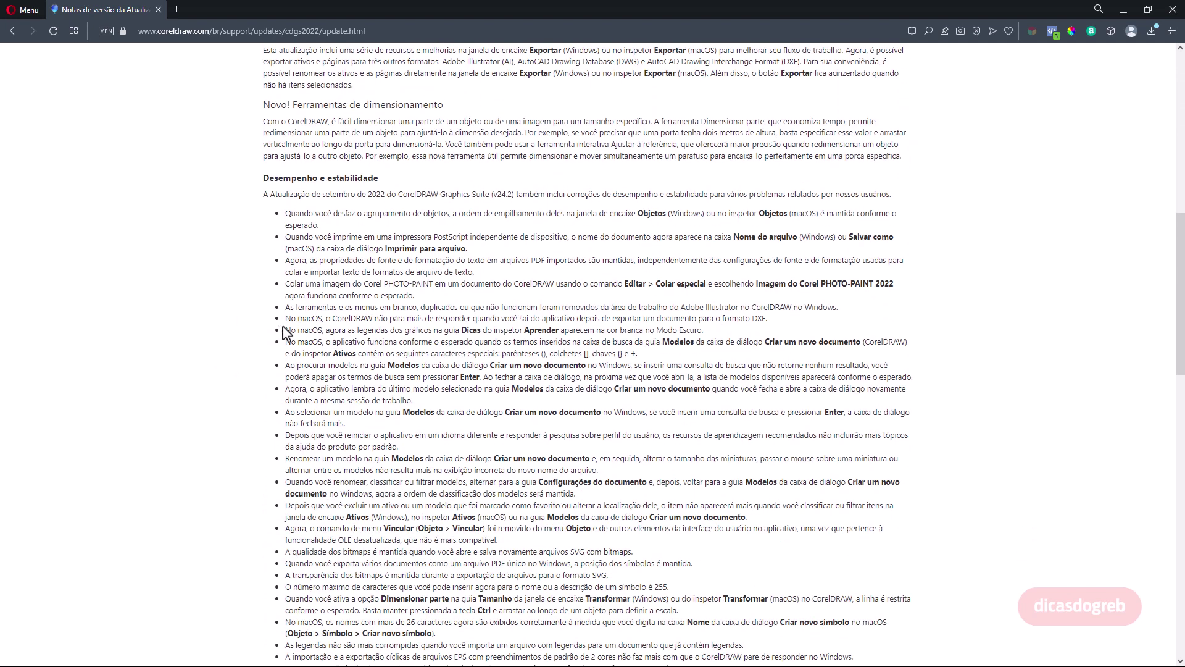
scroll(284, 345, down, 1)
scroll(285, 352, down, 1)
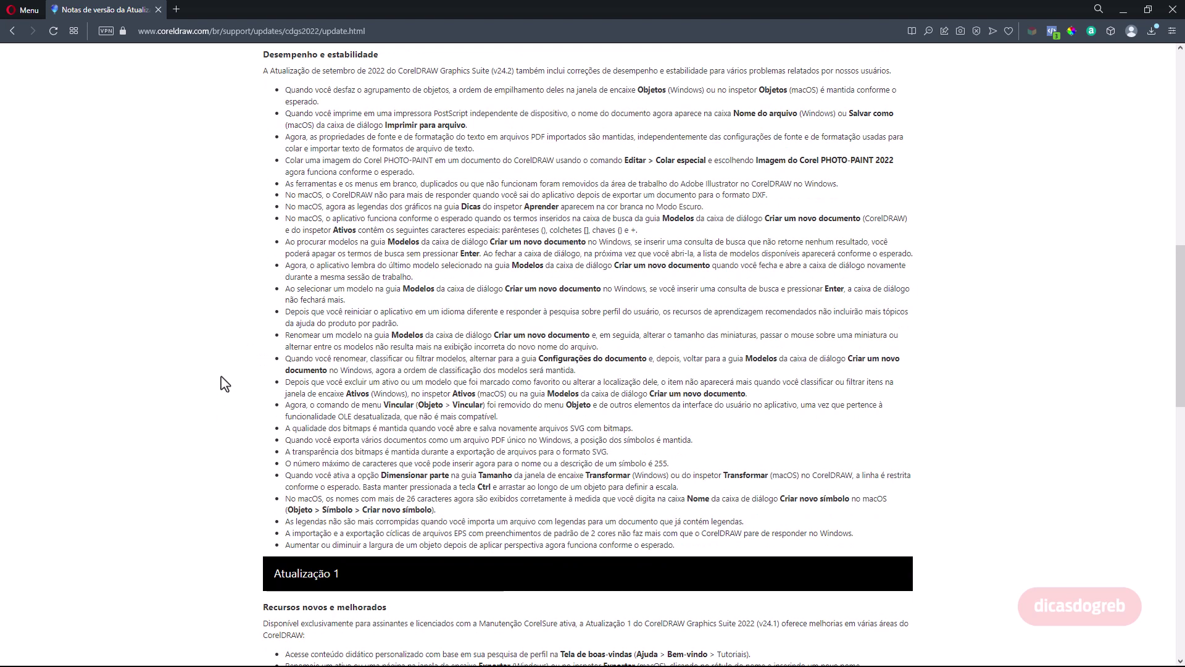
scroll(316, 474, up, 3)
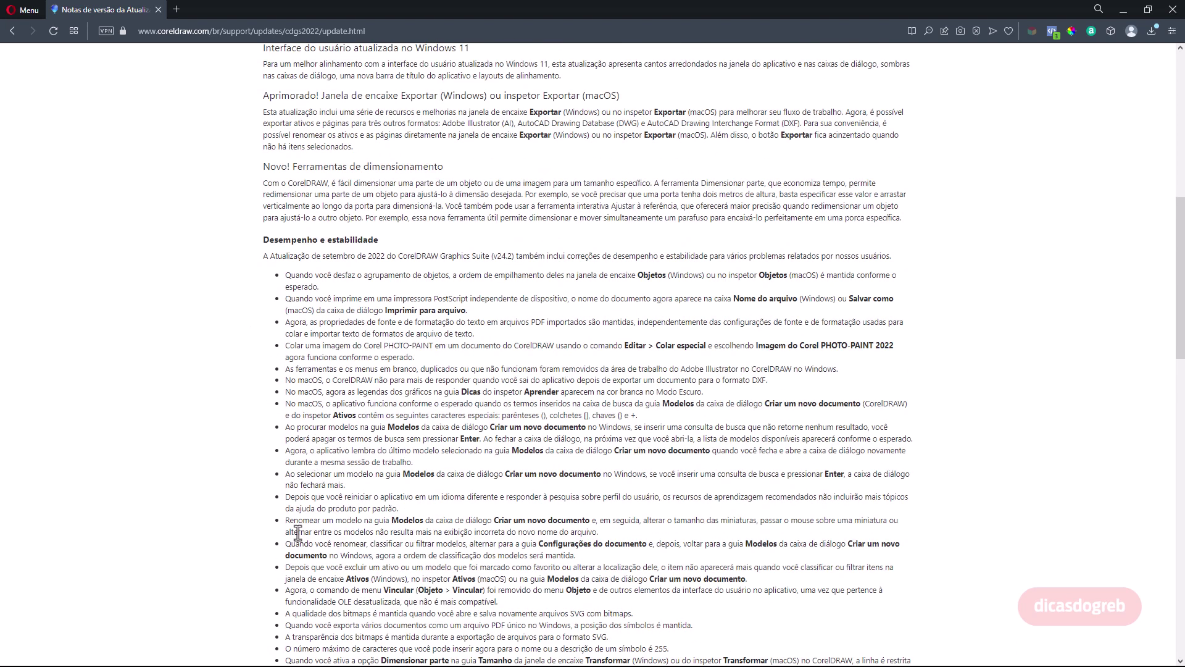
scroll(335, 470, up, 3)
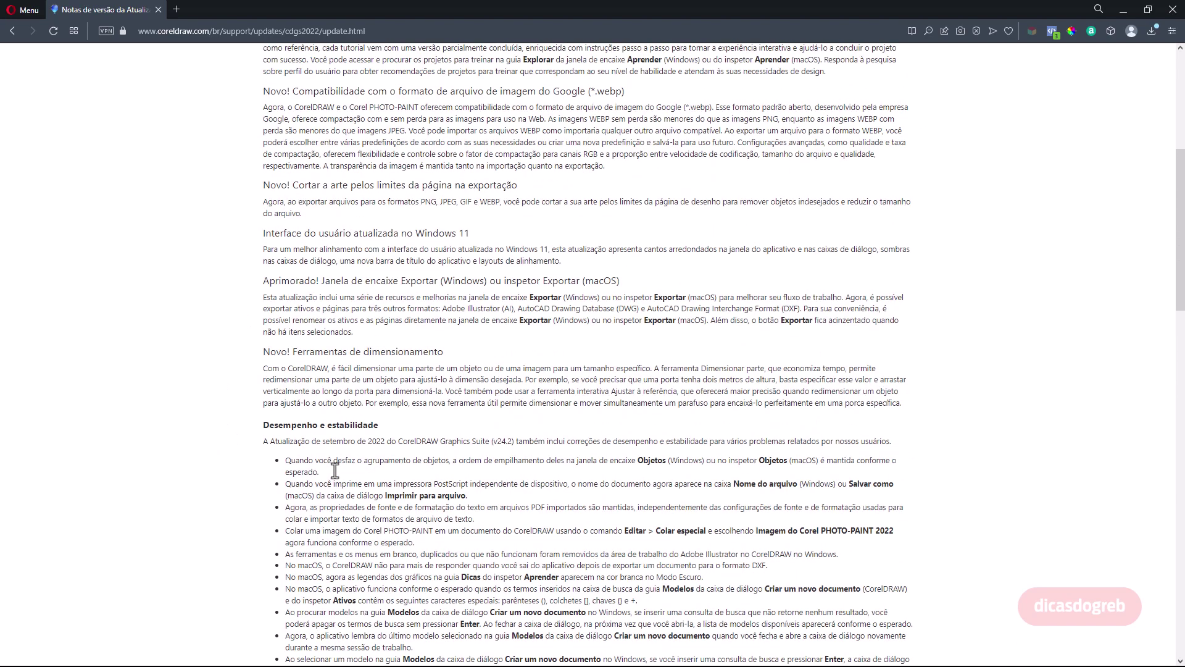
scroll(334, 470, up, 6)
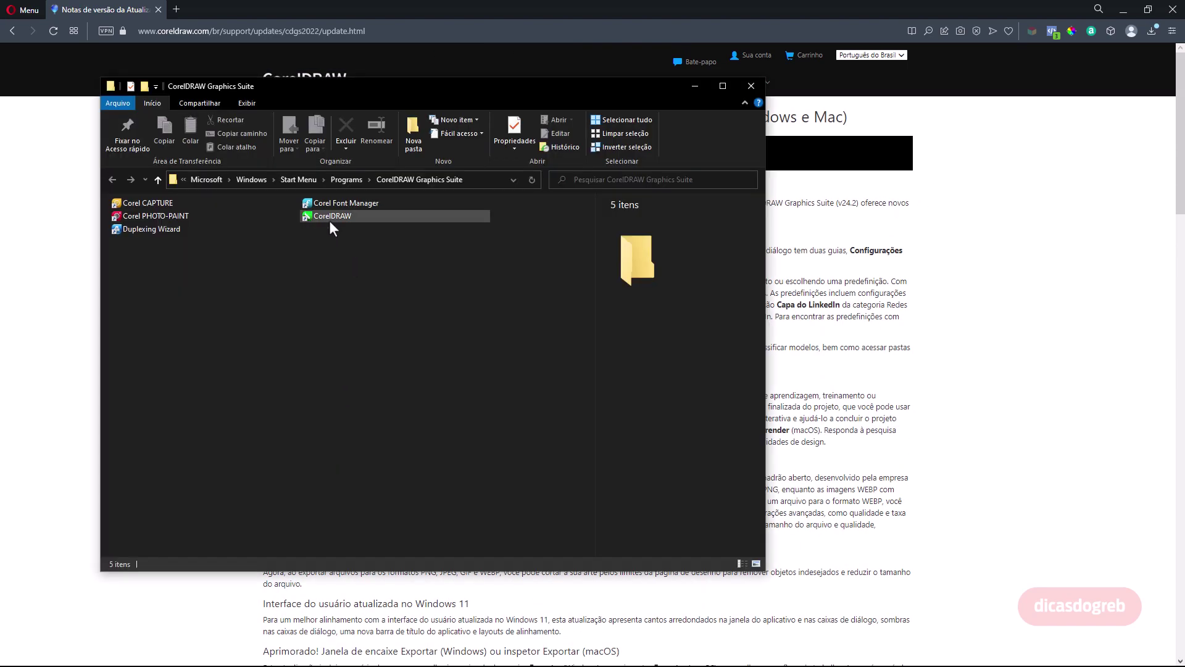
Launch CorelDRAW and check the installed version in the program's About information.
click(330, 225)
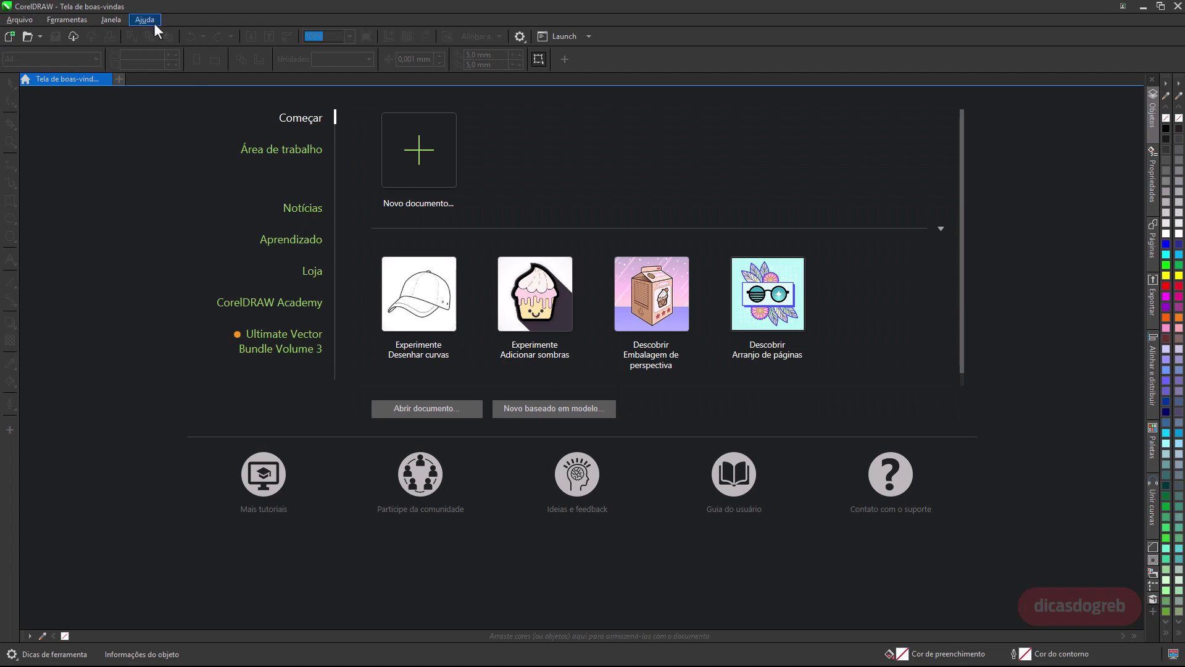
click(146, 20)
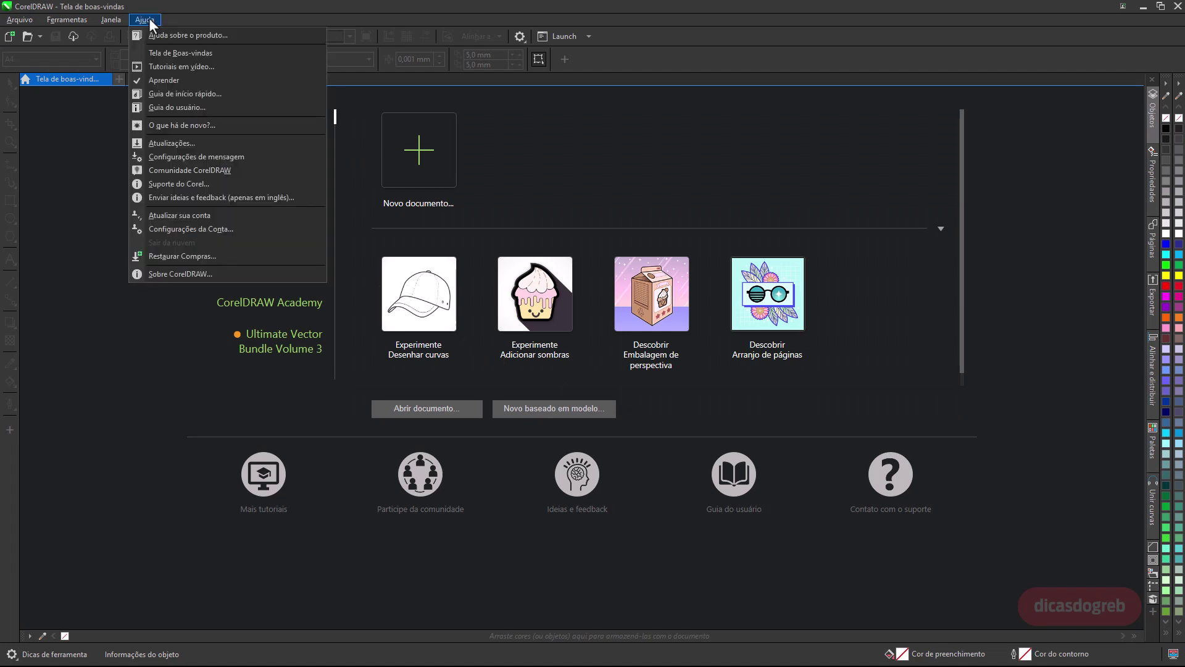
click(164, 277)
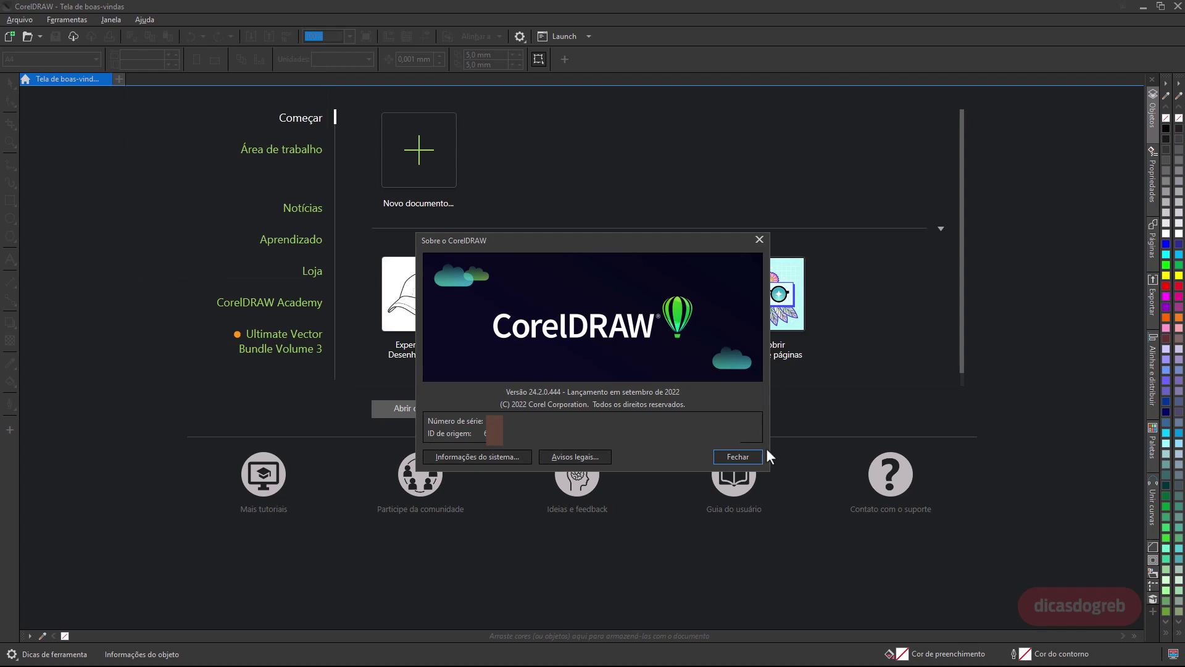
click(737, 457)
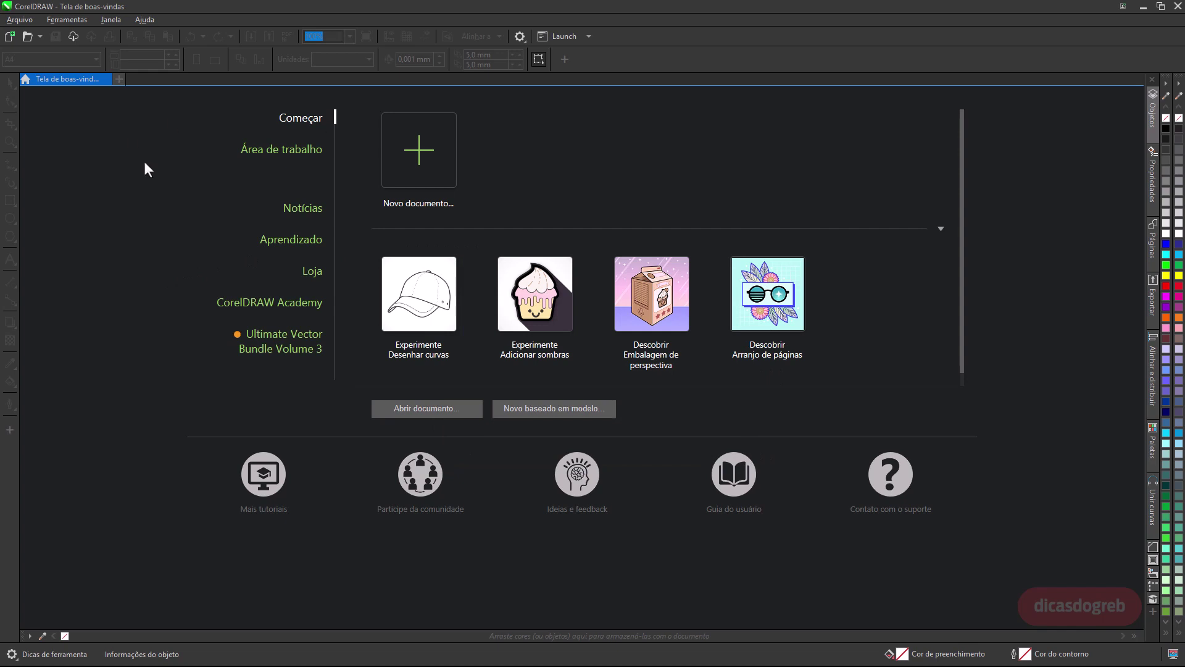
Start a new document and examine the preset sorting and page-size category options.
click(422, 161)
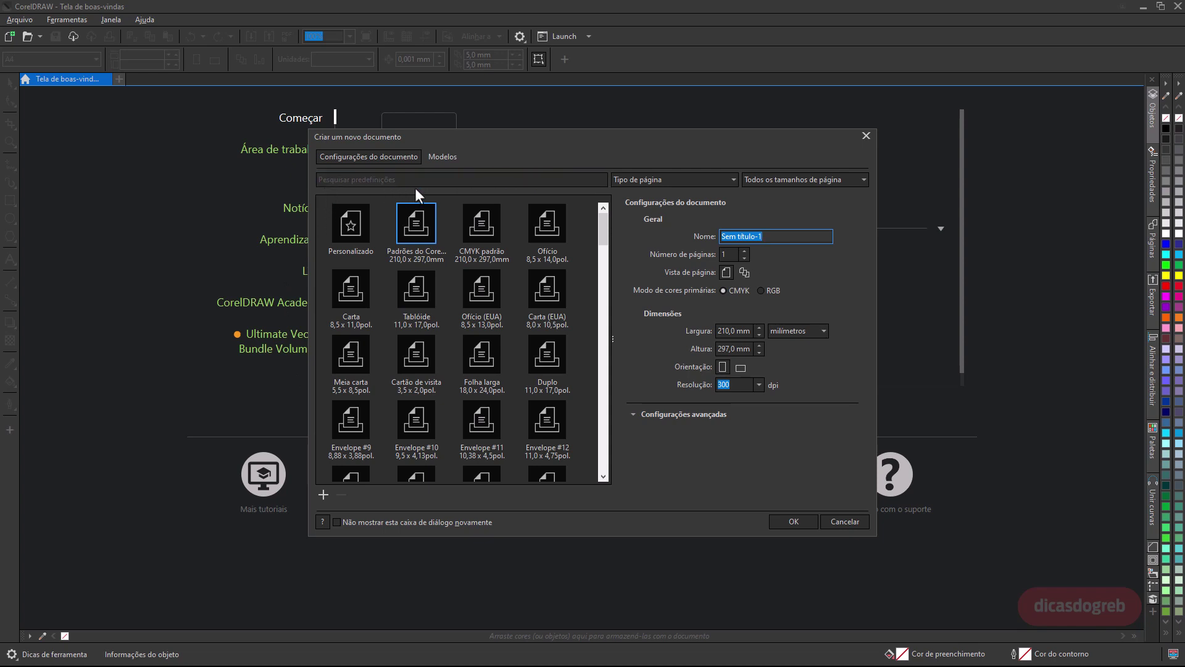
click(678, 179)
click(677, 179)
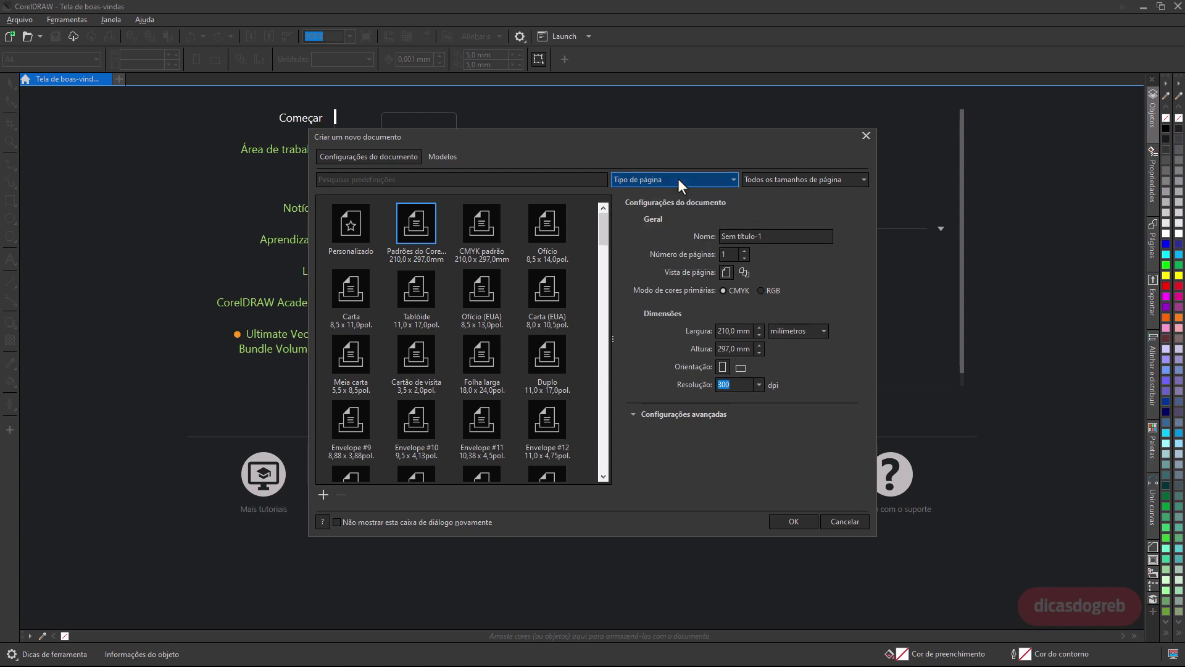
click(763, 180)
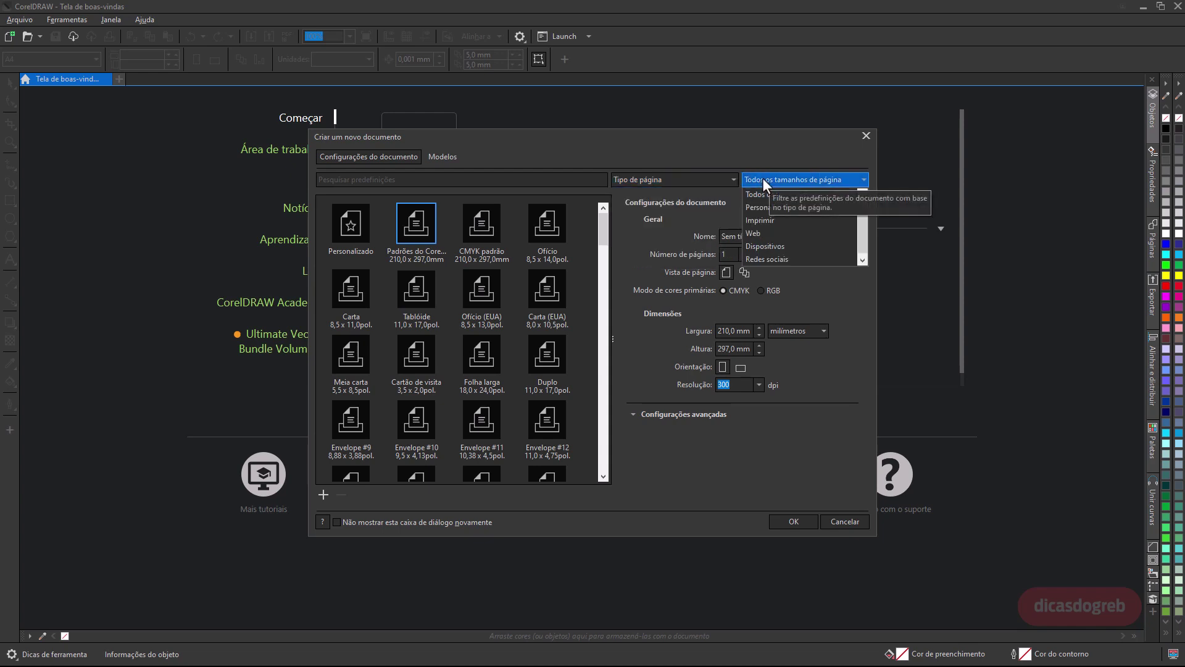
click(761, 177)
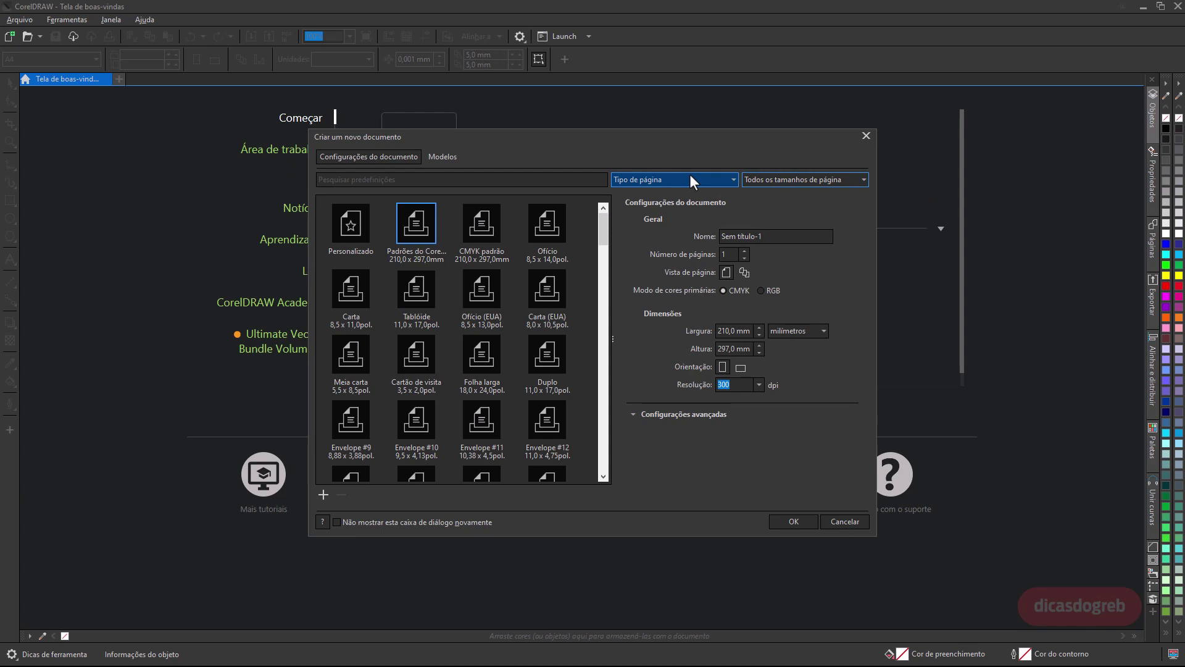
Sort the document presets by Nome.
click(690, 177)
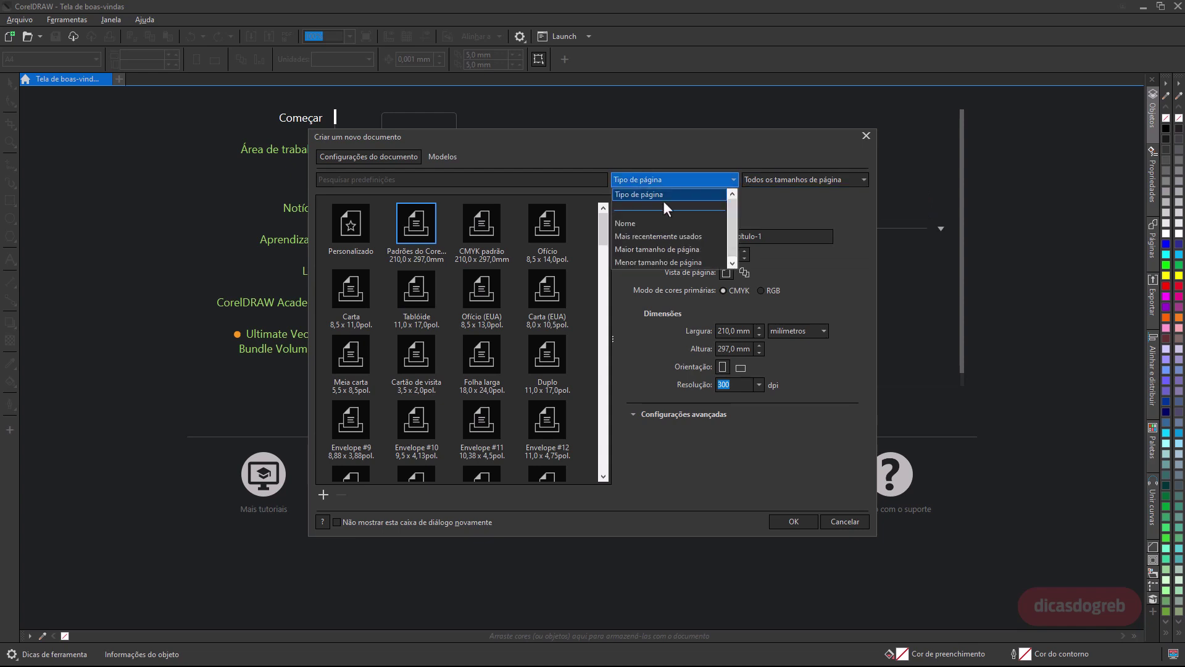
click(656, 222)
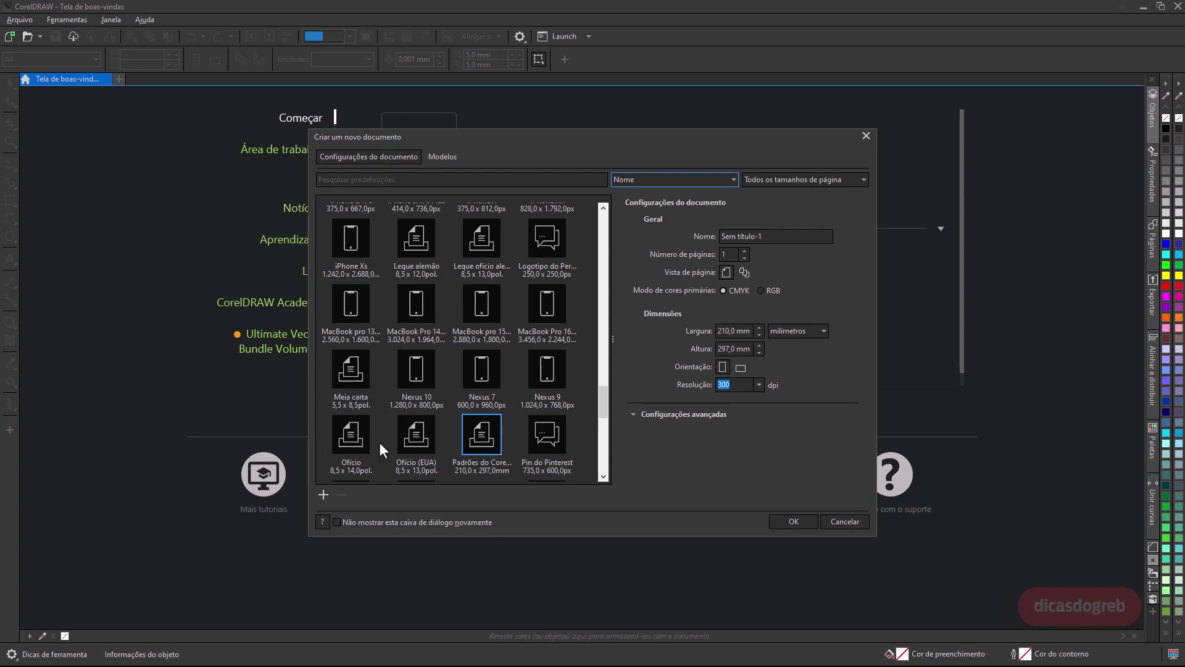
click(700, 183)
Filter the document presets to the Imprimir category and sort them by Tipo de página.
click(796, 180)
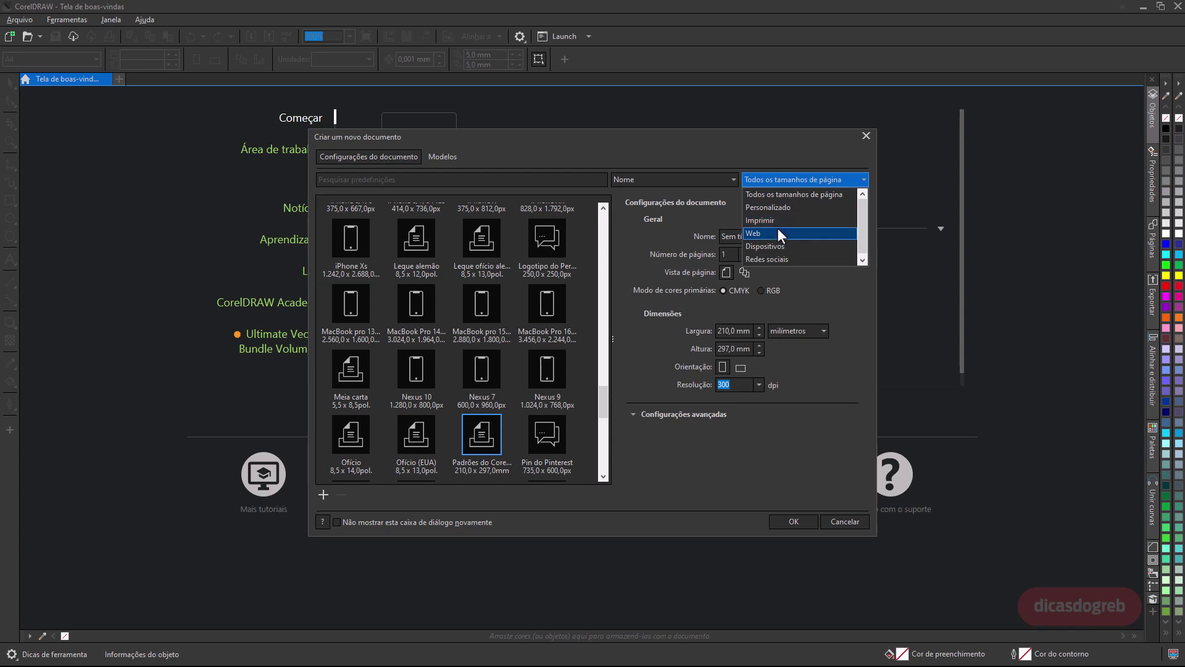
click(776, 221)
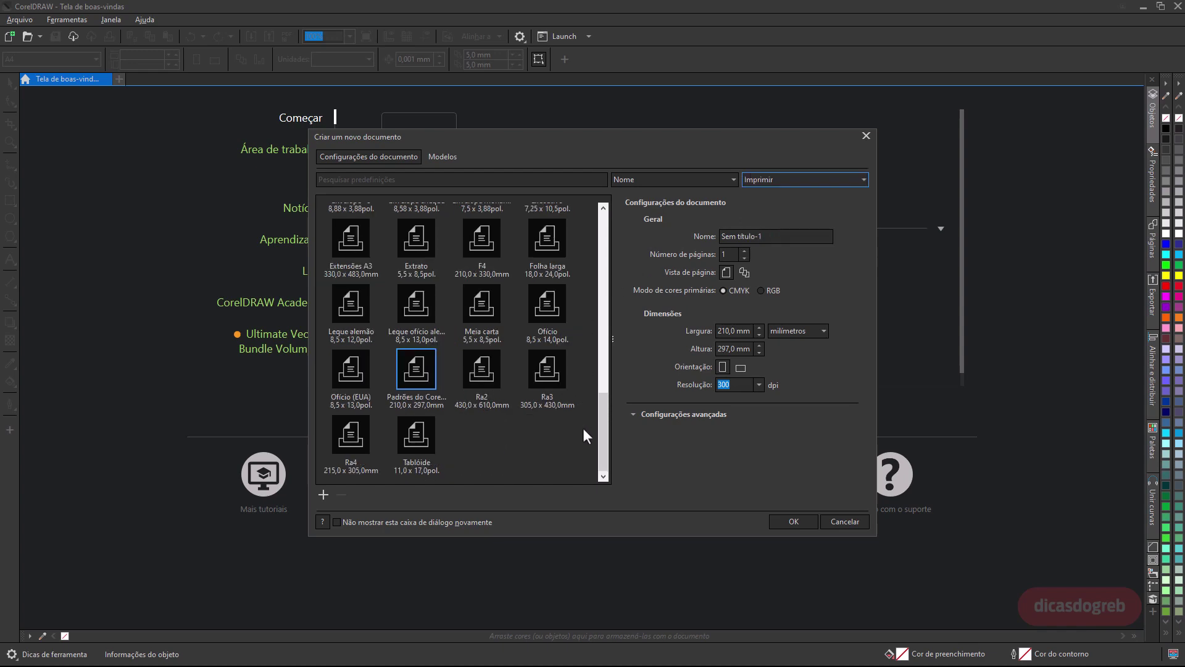
drag(605, 447, 618, 239)
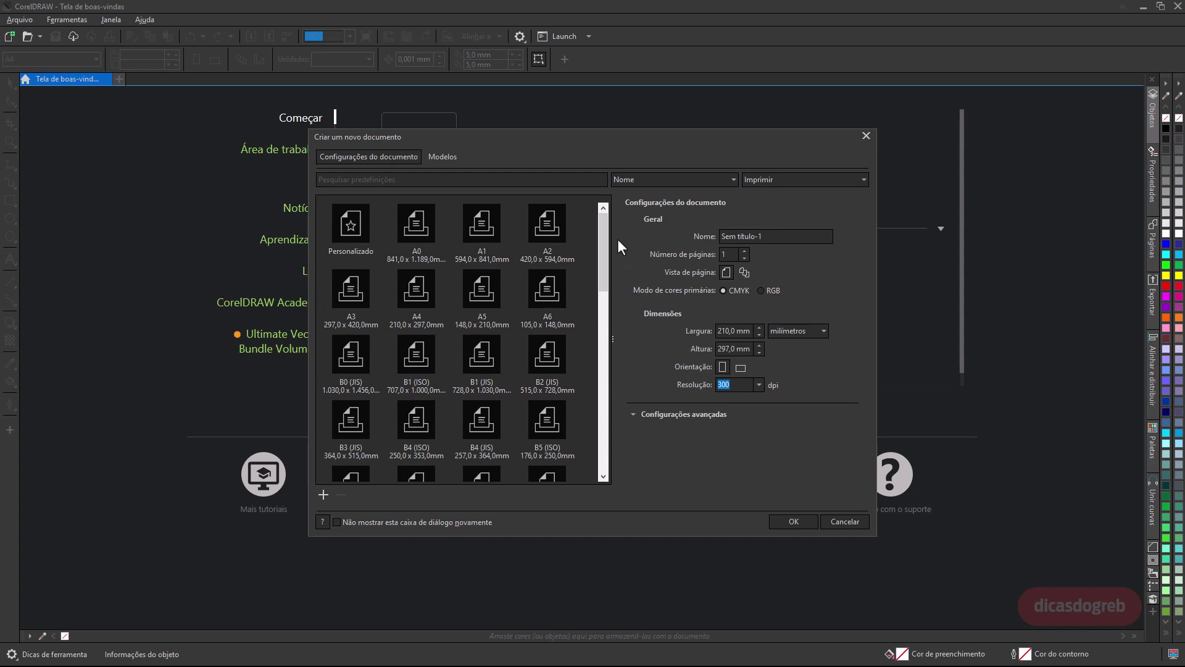
click(690, 179)
click(670, 194)
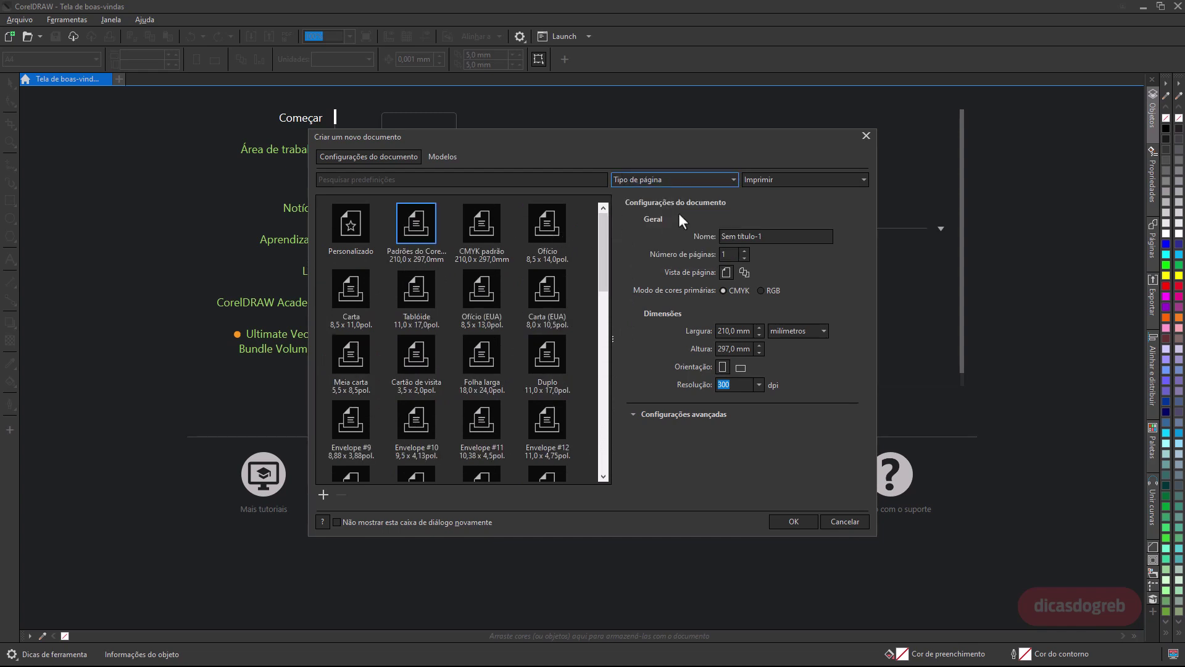
Filter the document presets to the Web category and select the Web padrão preset.
click(780, 182)
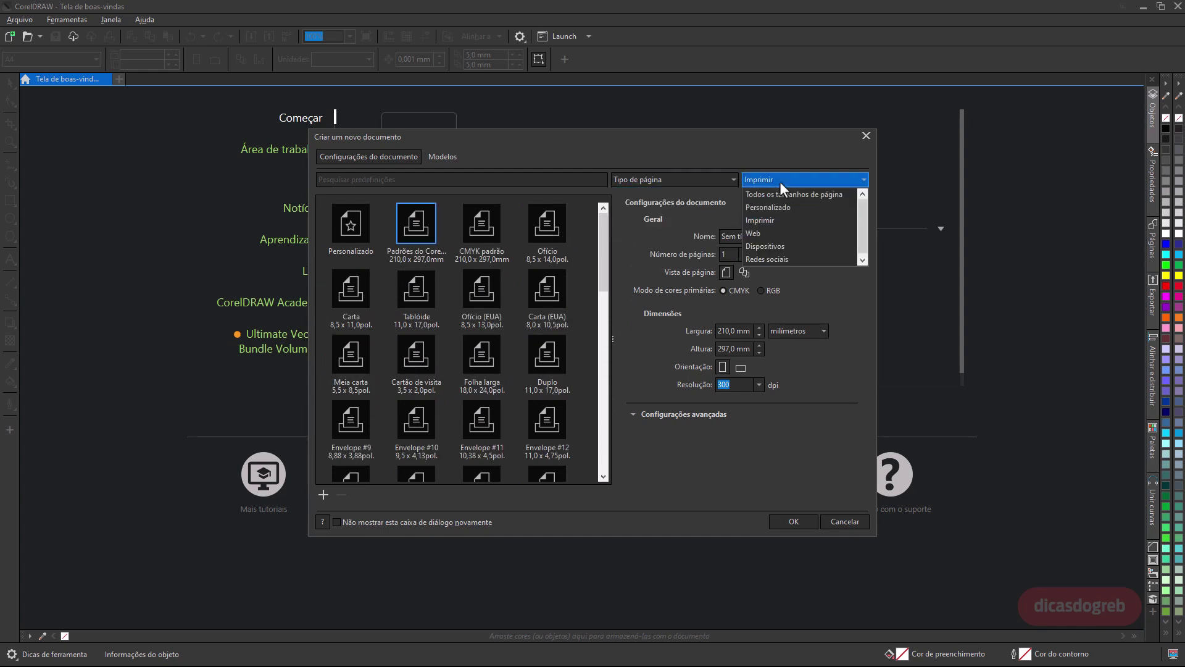
click(763, 233)
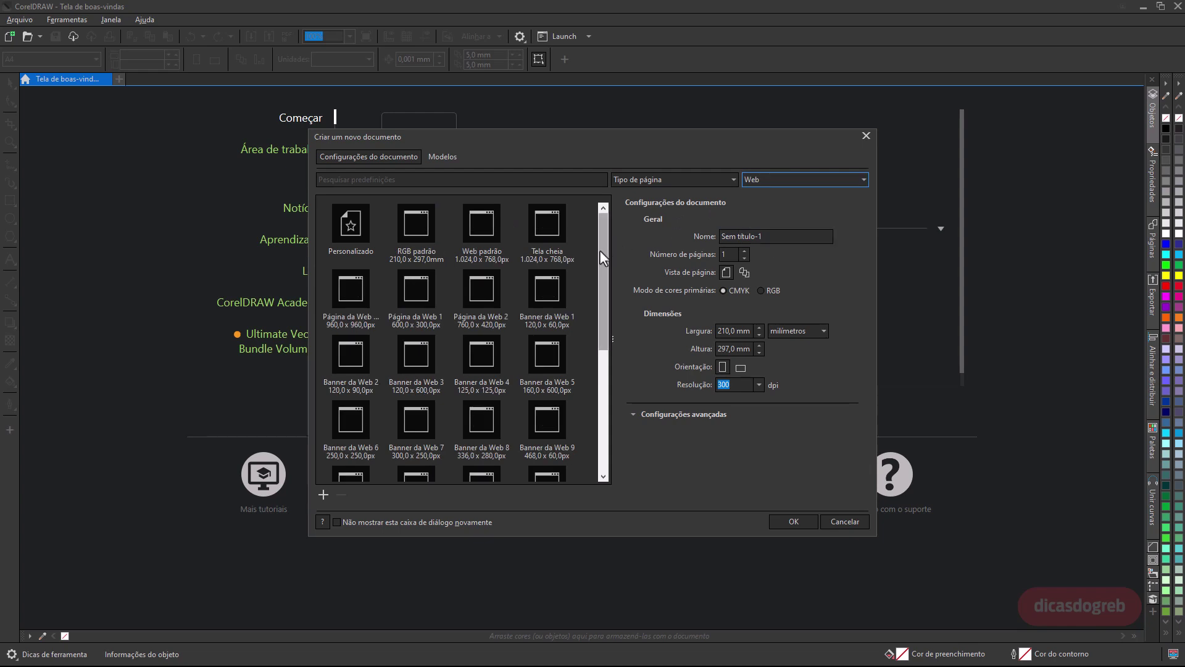
drag(602, 251, 619, 228)
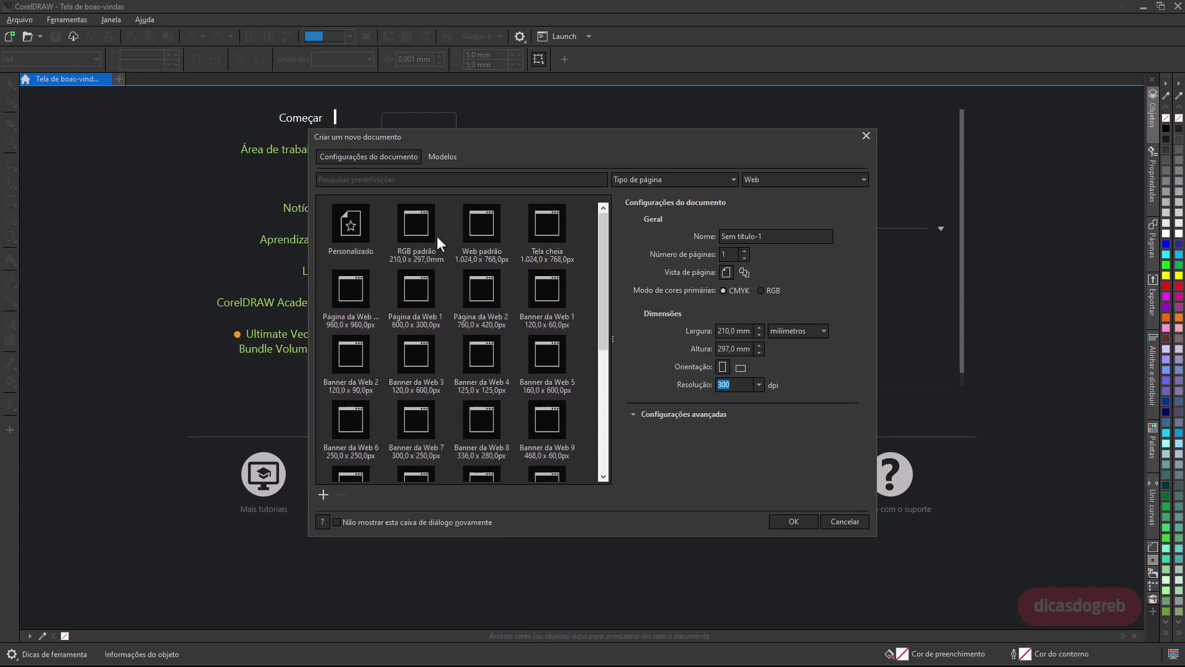
click(474, 238)
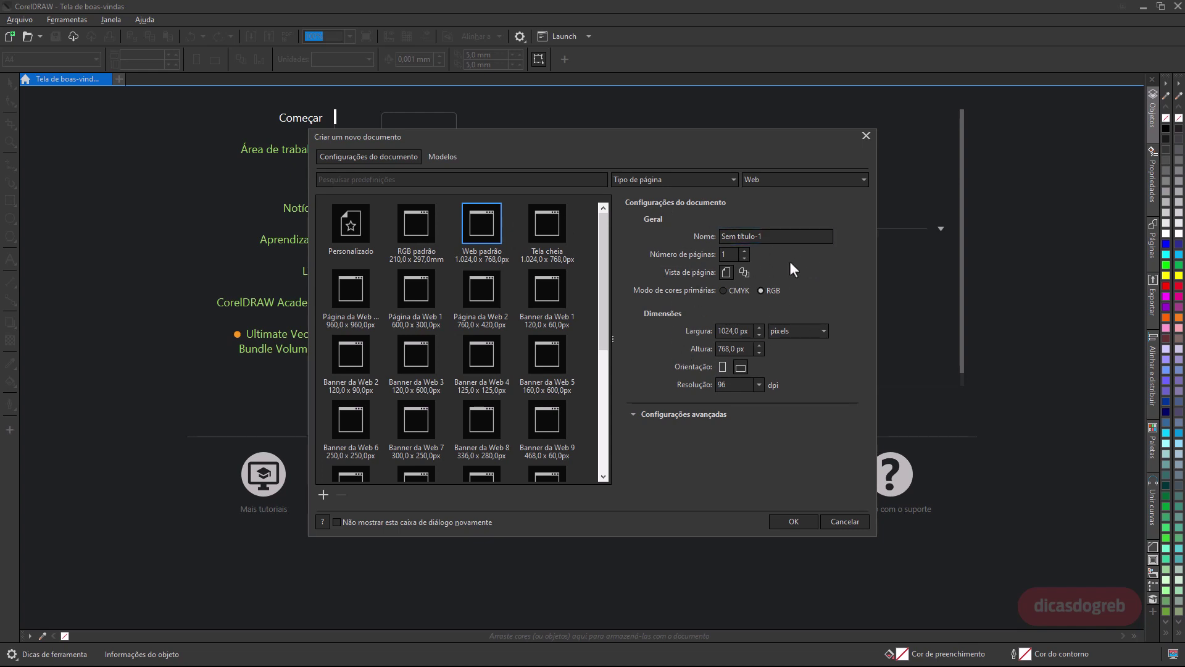
View the available templates and preview Autumn Leaves - Letterhead and Artistic - Greeting Card.
click(437, 160)
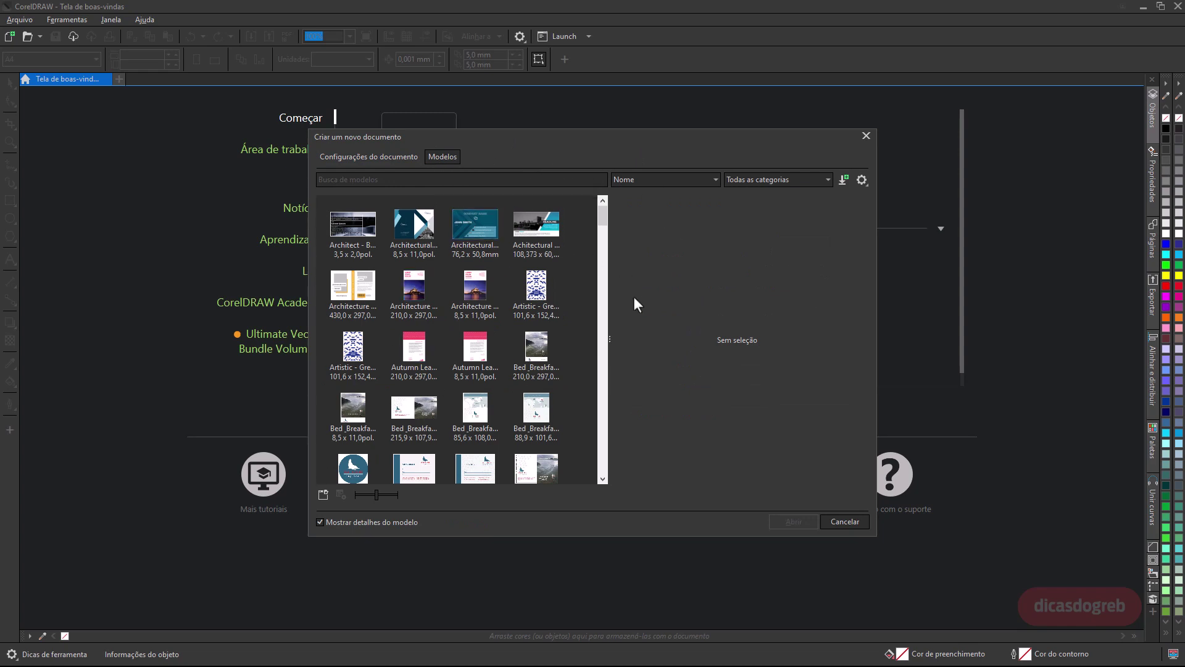
click(418, 347)
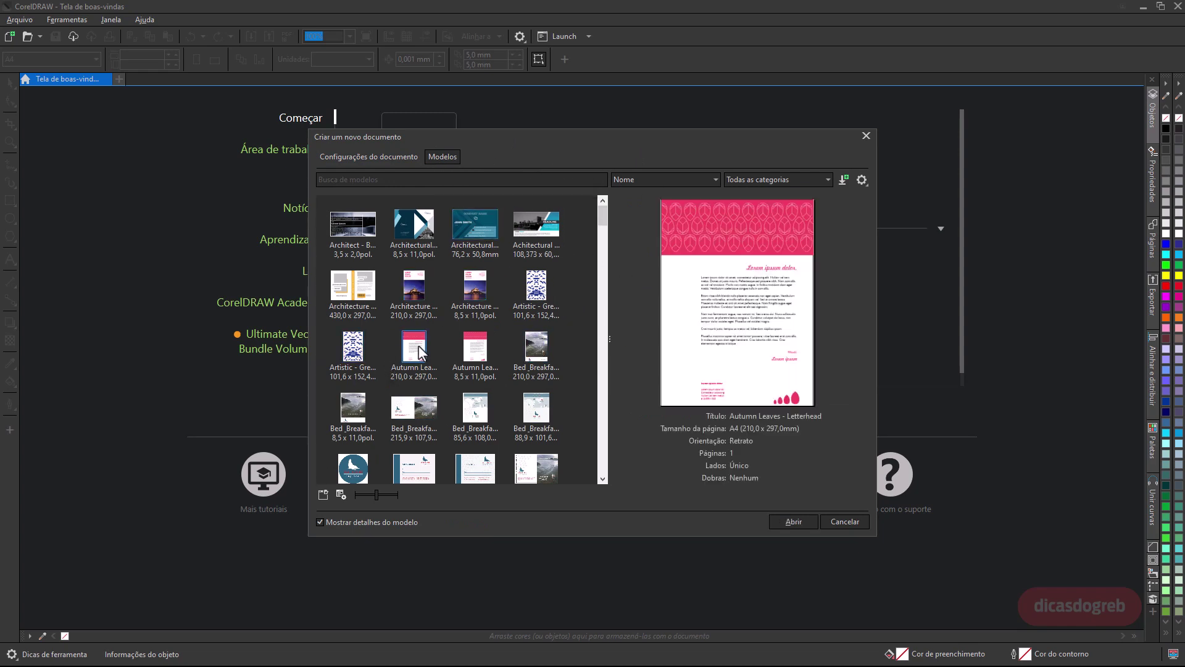
click(358, 349)
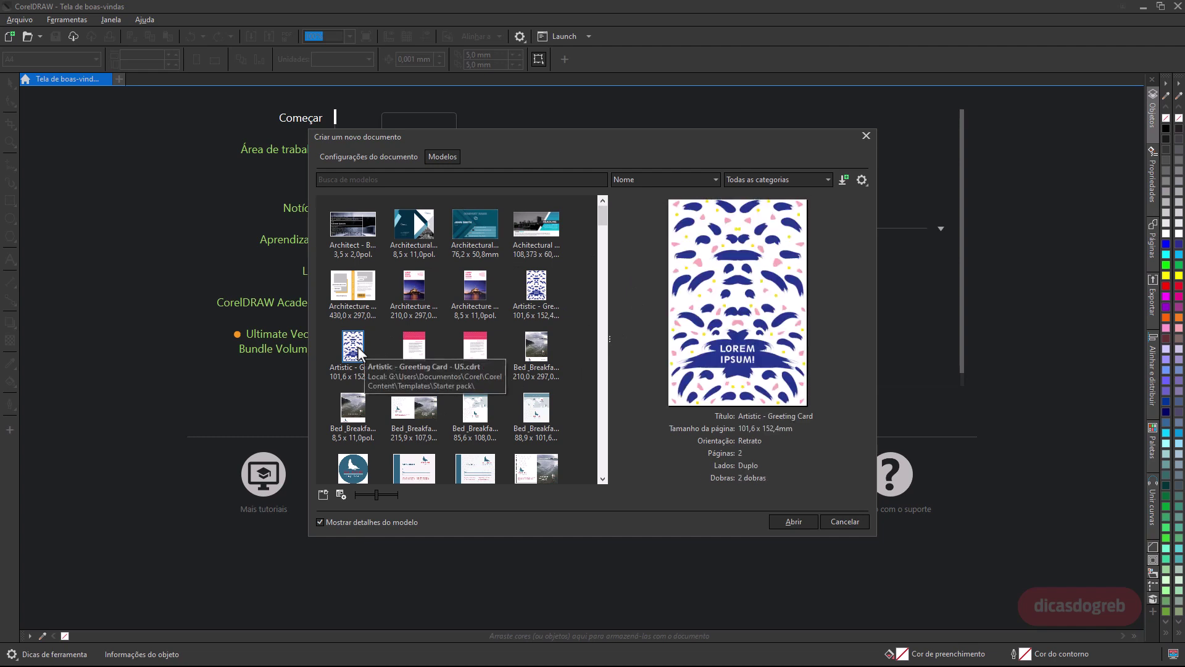
Create a new document from the Redes sociais preset for an Instagram post, 1080 × 1080 px.
click(370, 157)
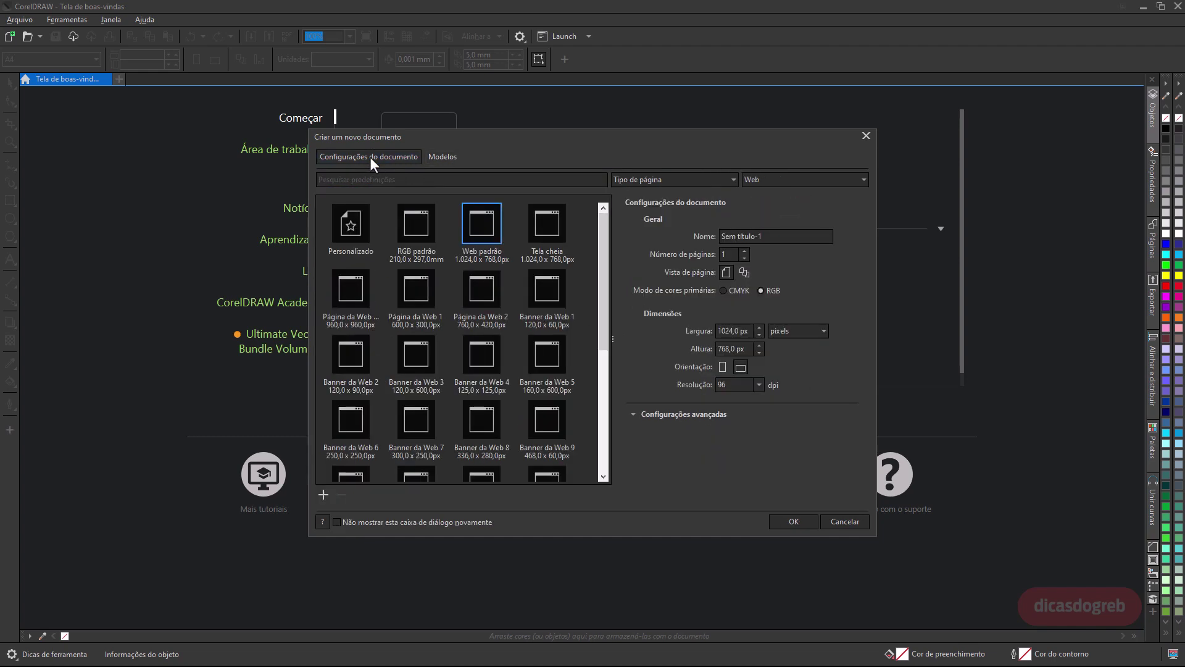
click(758, 179)
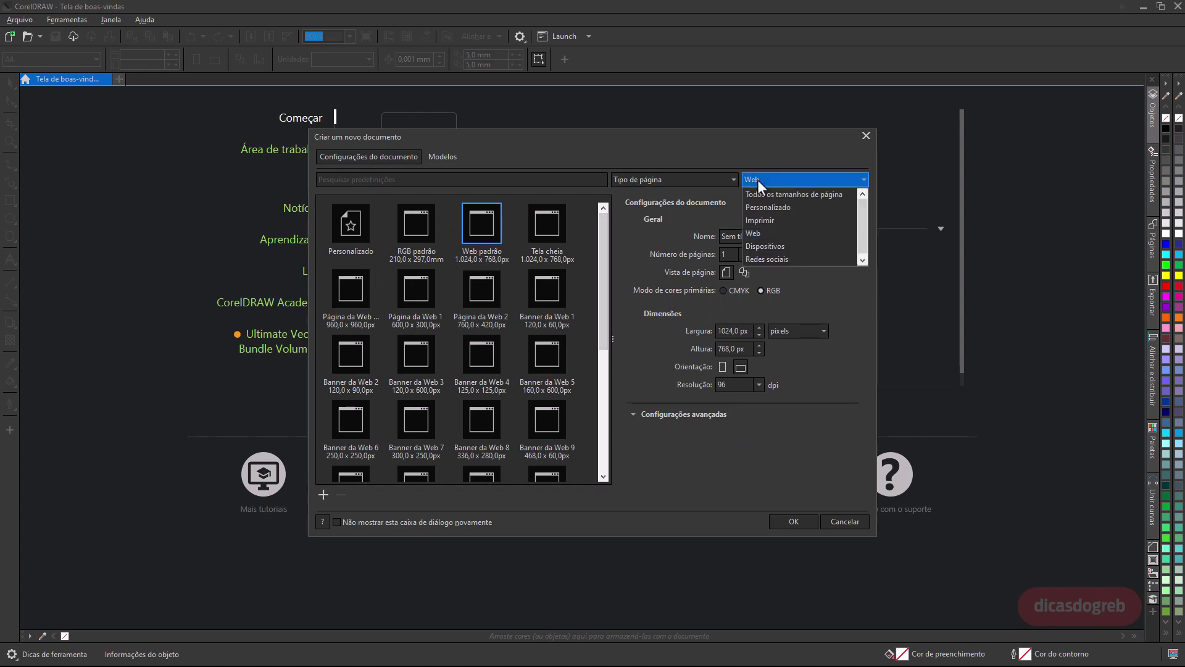
click(768, 260)
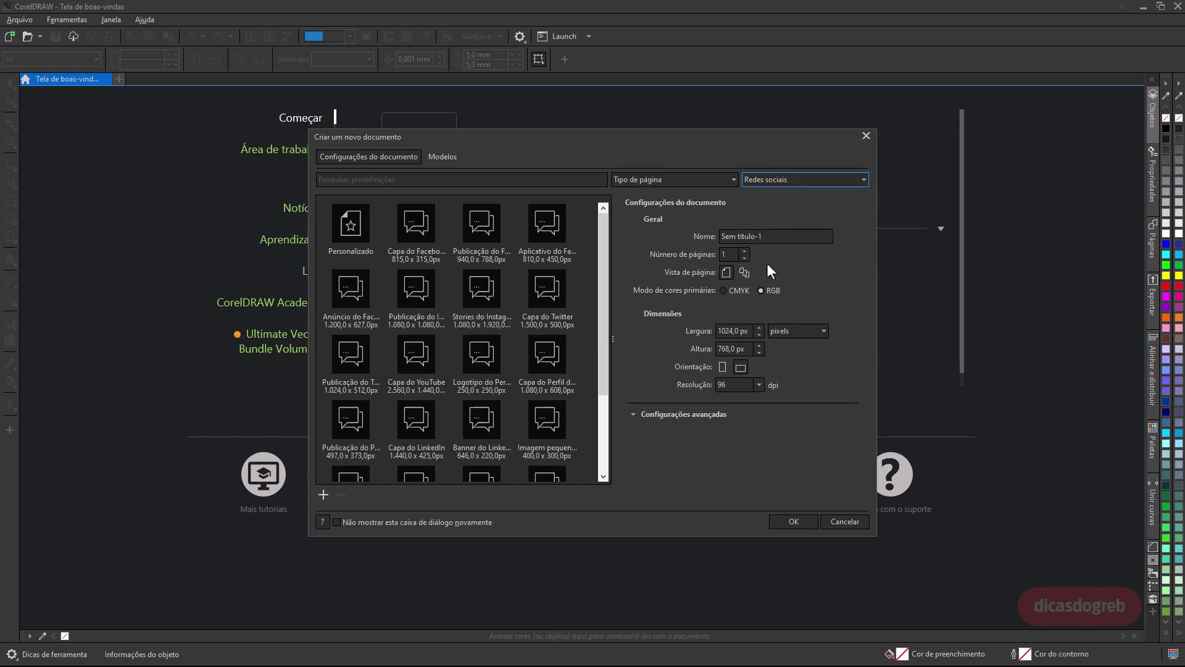
click(413, 291)
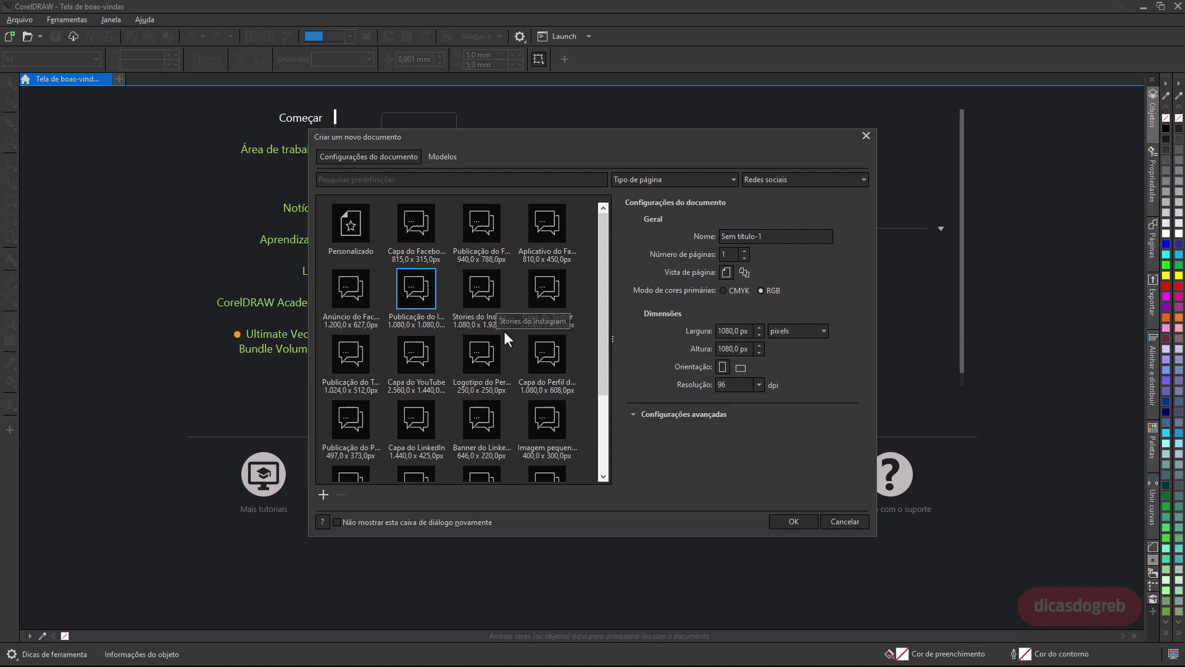
click(803, 524)
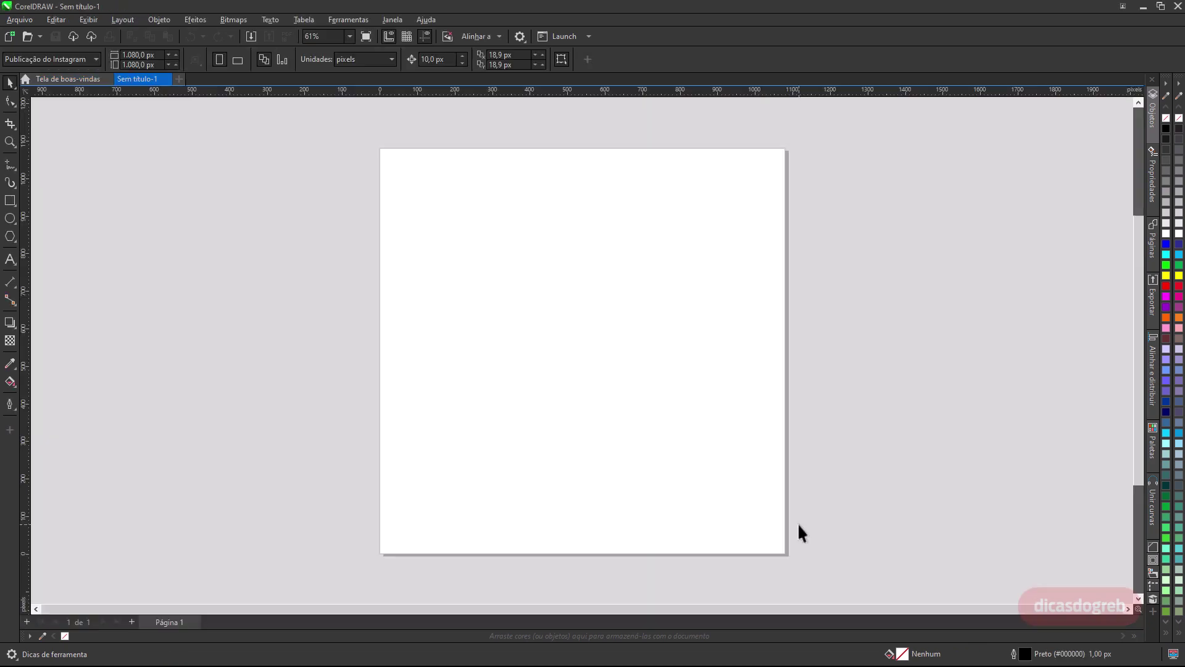